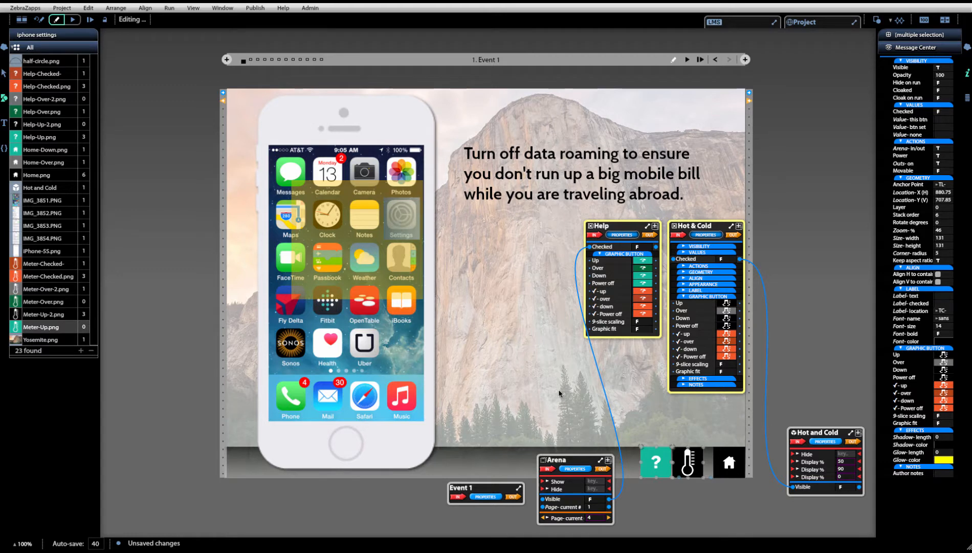
# - Move the Help button's property box lower on the stage, beside the Hot & Cold property box
pyautogui.scroll(4, 568, 391)
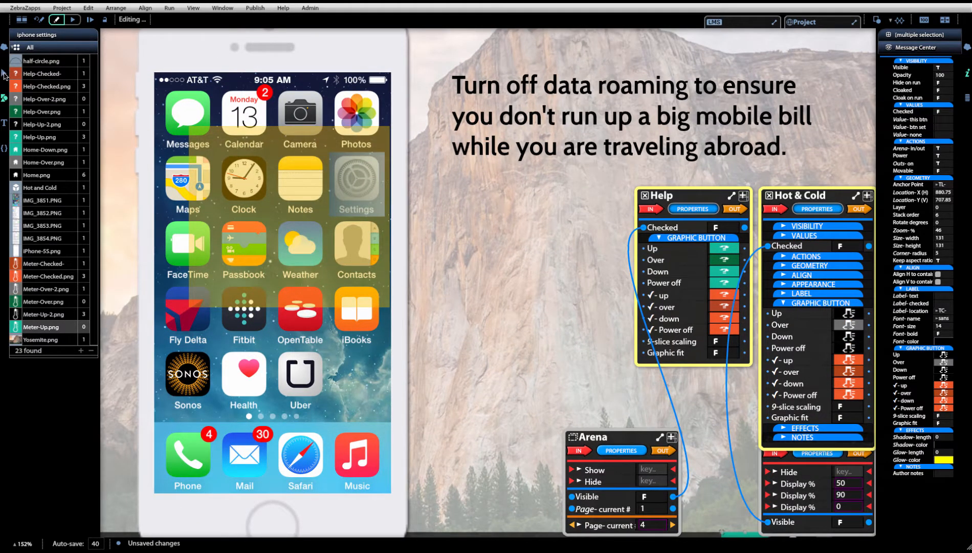
pyautogui.click(4, 76)
pyautogui.click(141, 80)
pyautogui.moveTo(556, 349); pyautogui.dragTo(391, 282)
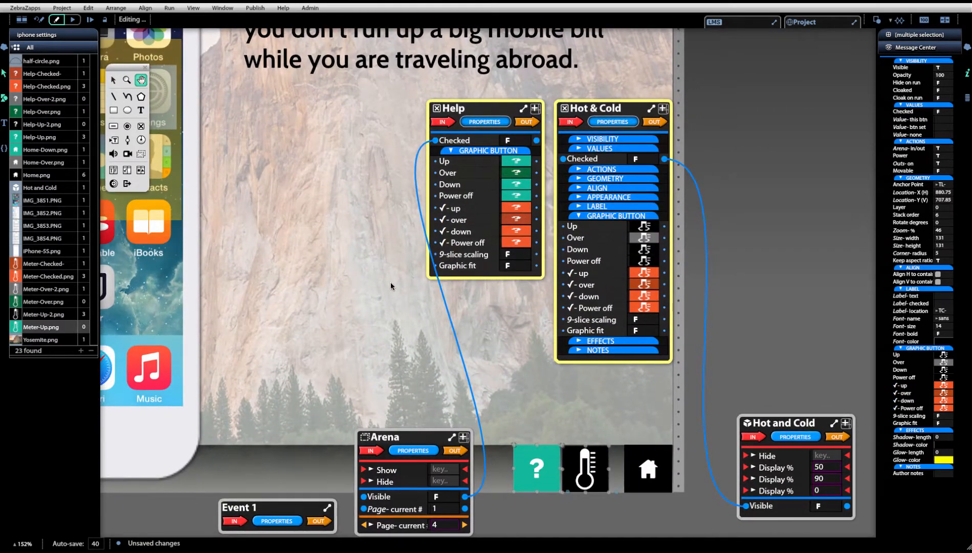
pyautogui.click(113, 80)
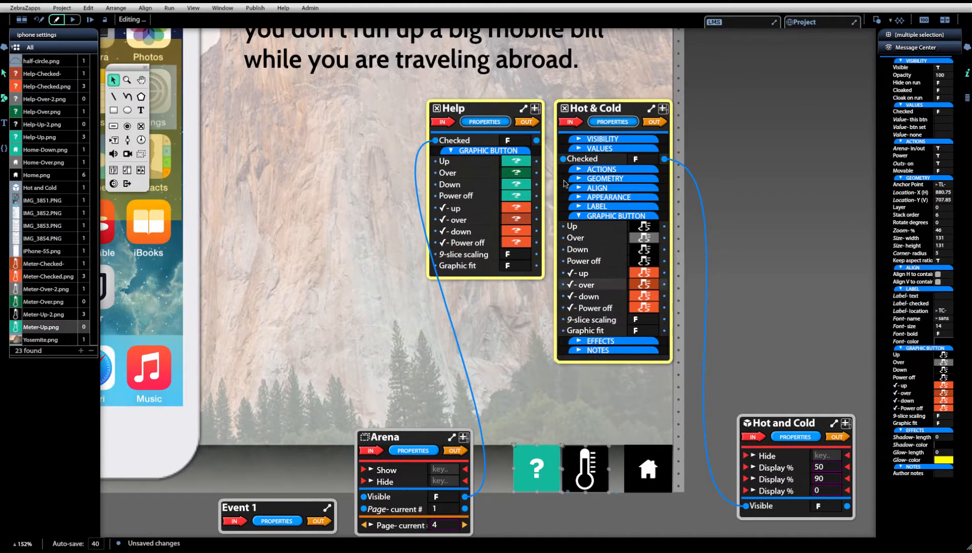
pyautogui.moveTo(505, 108); pyautogui.dragTo(512, 173)
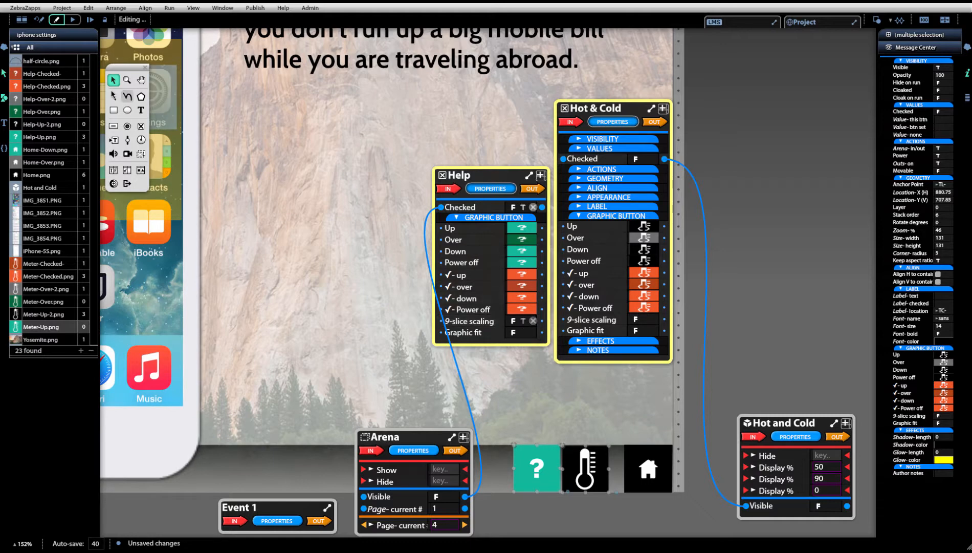
pyautogui.hotkey('ctrl', '0')
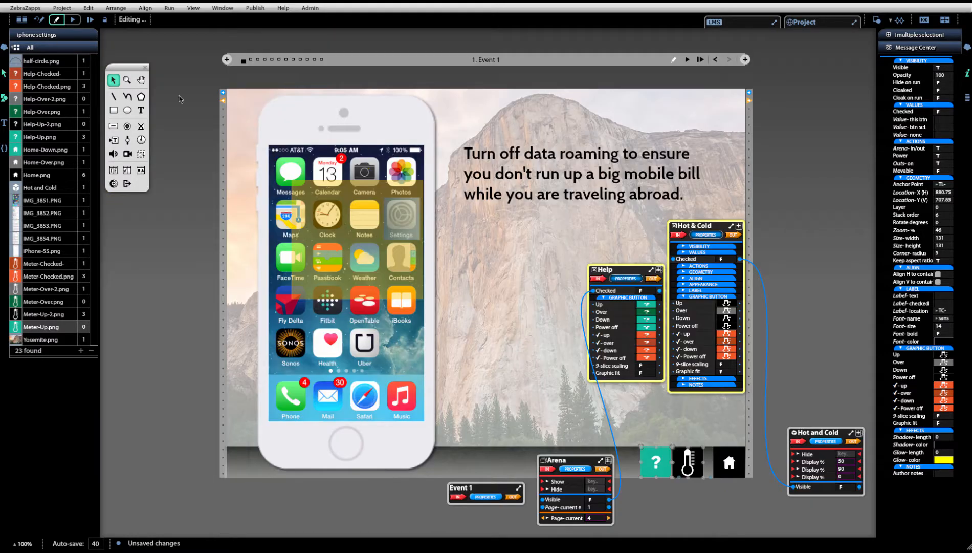
# - Run Event 1, turn on the thermometer meter and the help hint, and choose Settings on the simulated phone
pyautogui.click(685, 58)
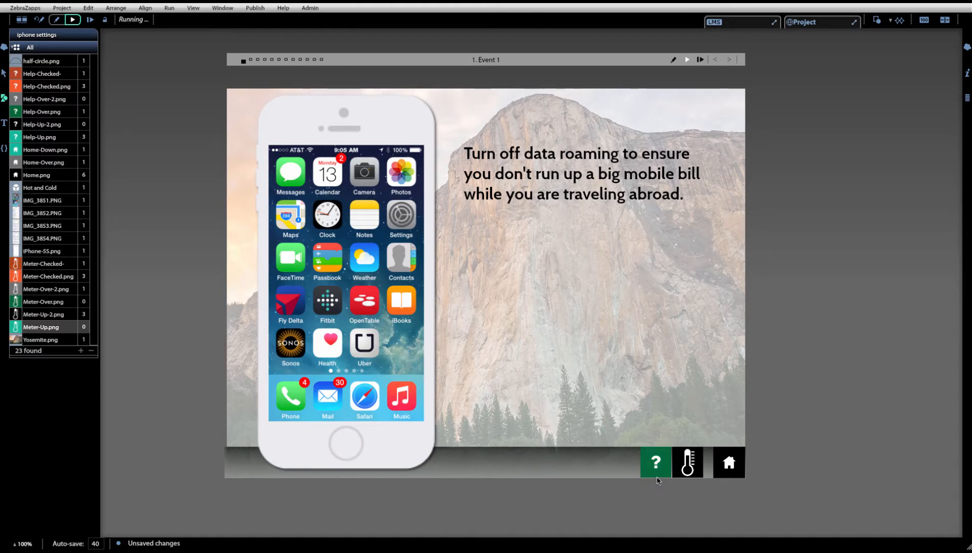
pyautogui.click(689, 468)
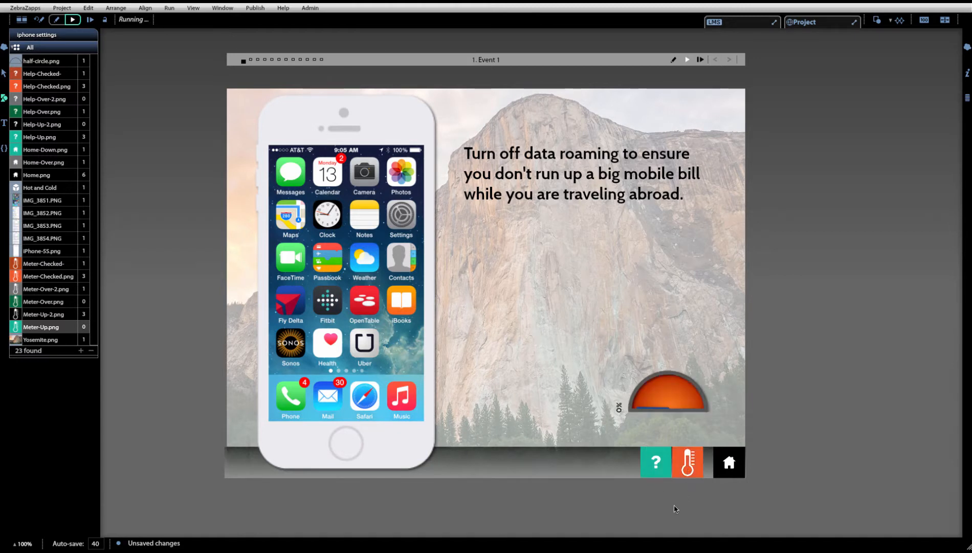
pyautogui.click(657, 466)
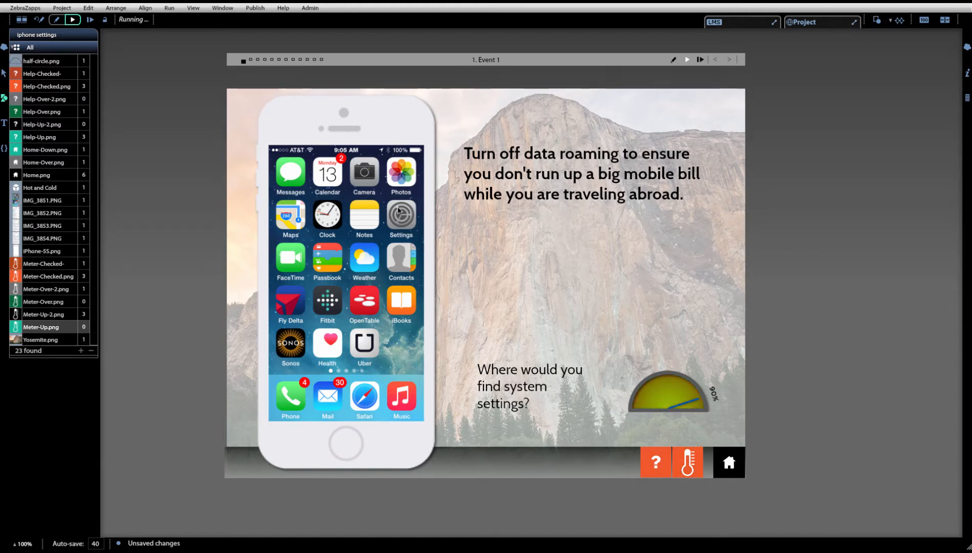
pyautogui.click(398, 211)
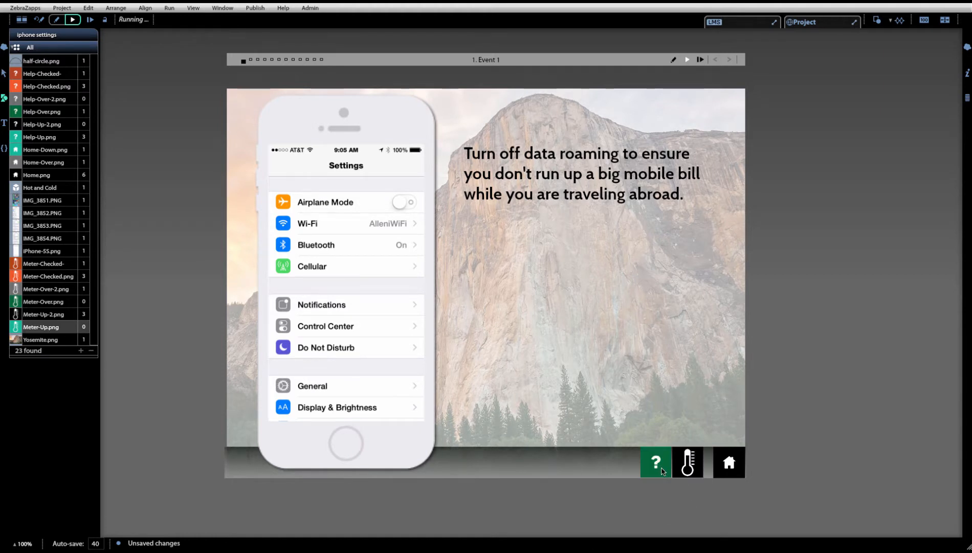
# - Test the help hints and meter on the simulated Settings and Cellular pages, finishing with the Data Roaming switch
pyautogui.click(656, 462)
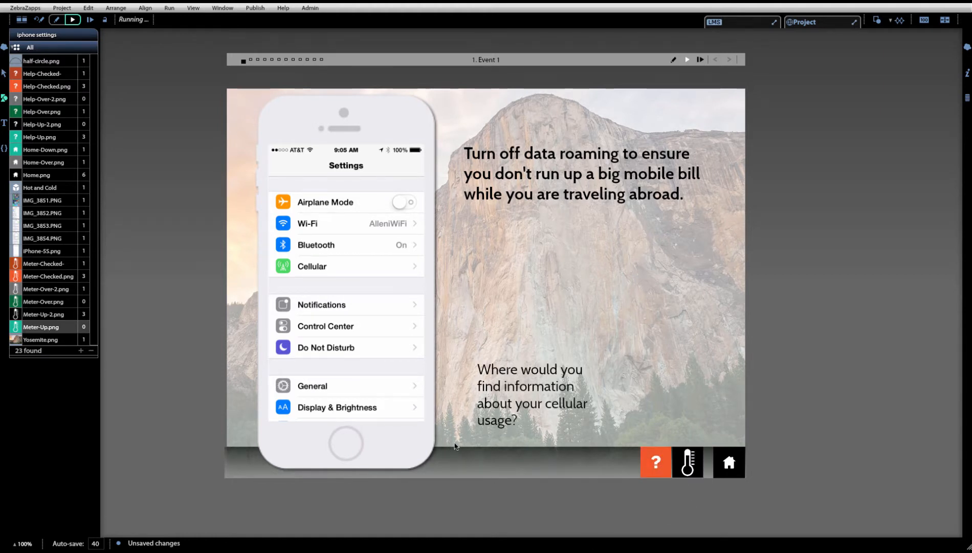
pyautogui.click(397, 270)
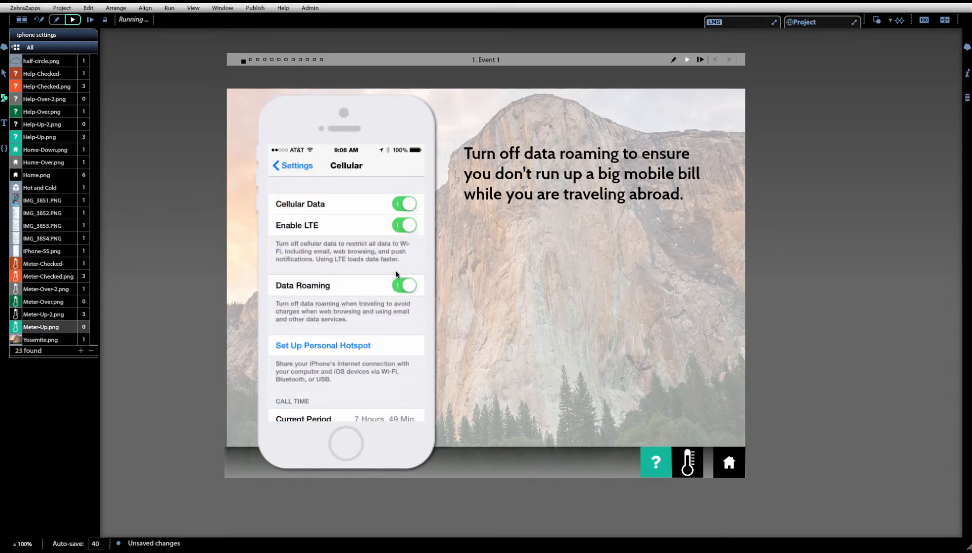
pyautogui.click(655, 463)
pyautogui.click(688, 464)
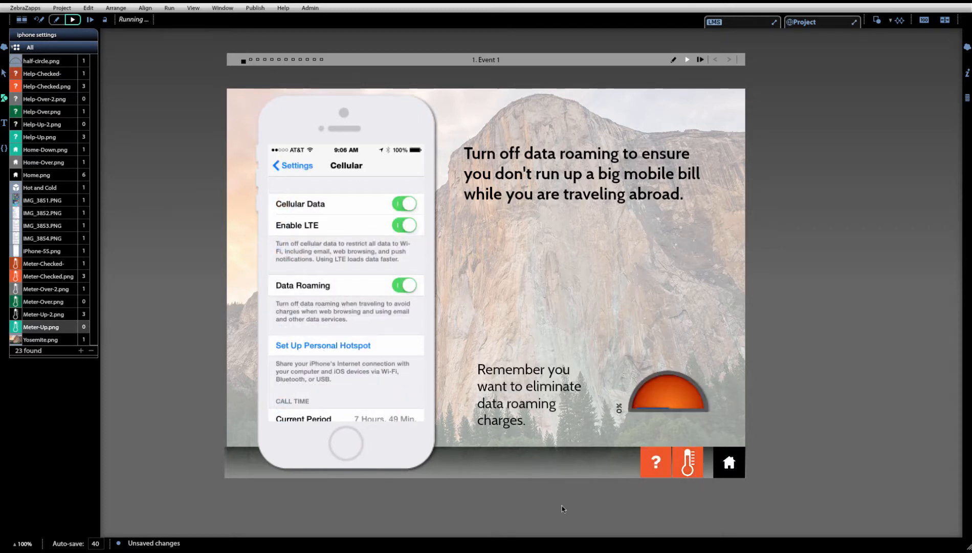
pyautogui.click(405, 291)
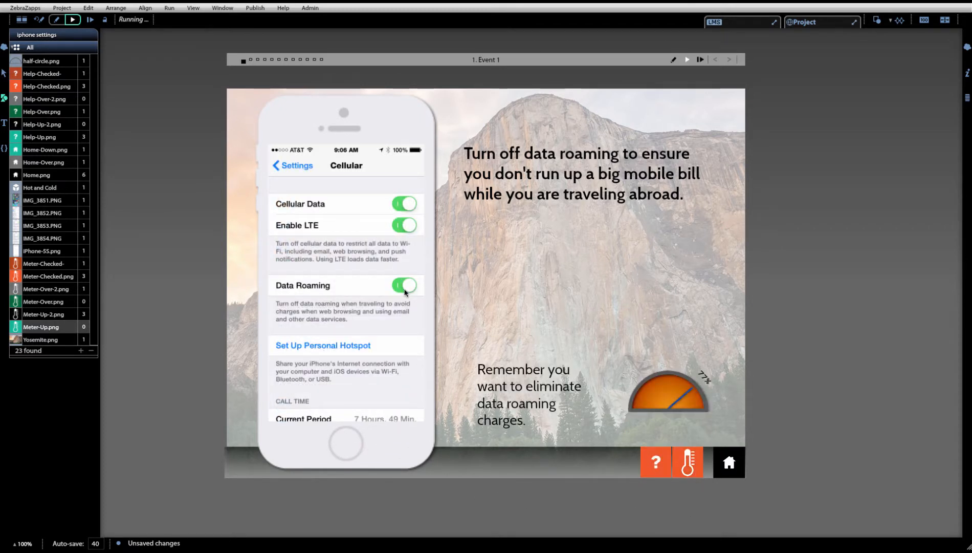
pyautogui.click(404, 286)
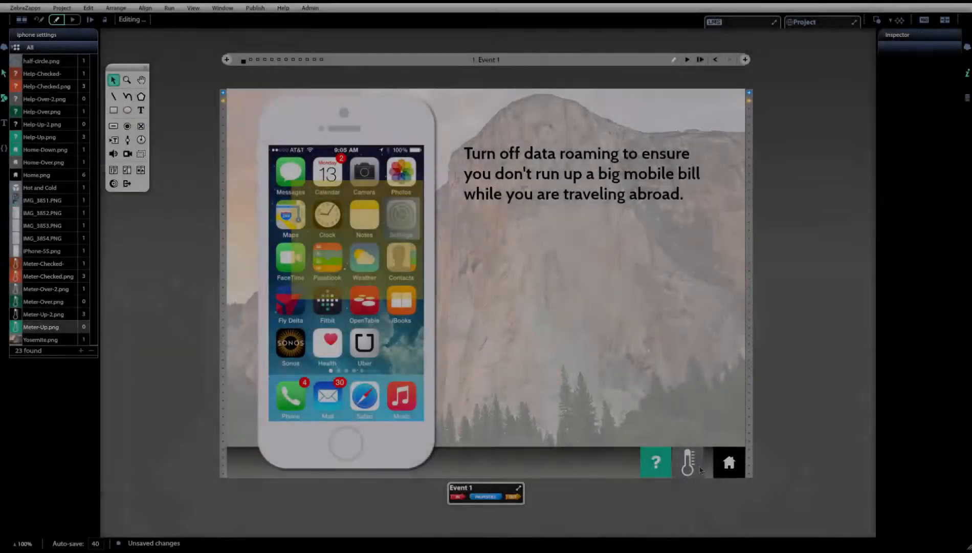
# - Set the thermometer button's Up graphic to Meter-Up.png and replace the remaining Meter-Up-2.png uses in this event with it
pyautogui.click(699, 469)
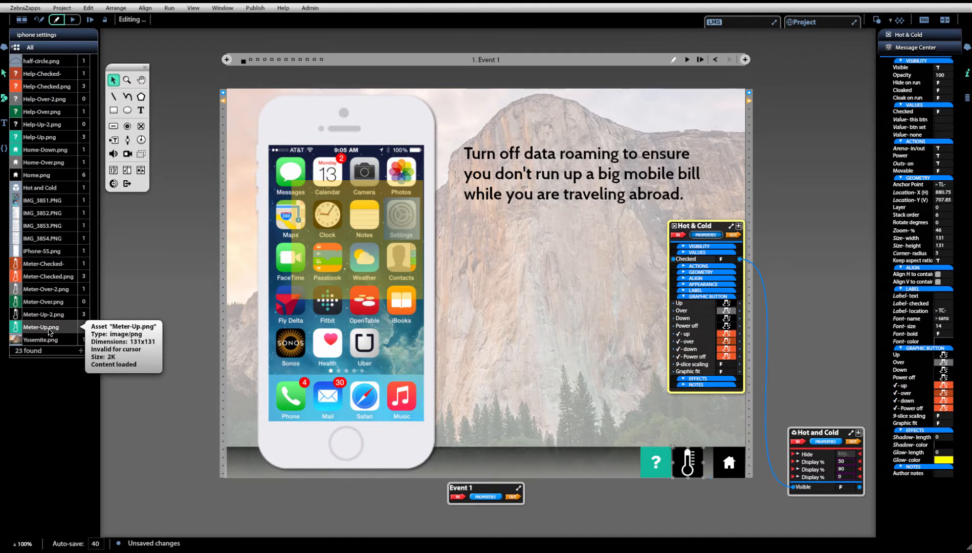
pyautogui.moveTo(51, 329); pyautogui.dragTo(703, 306)
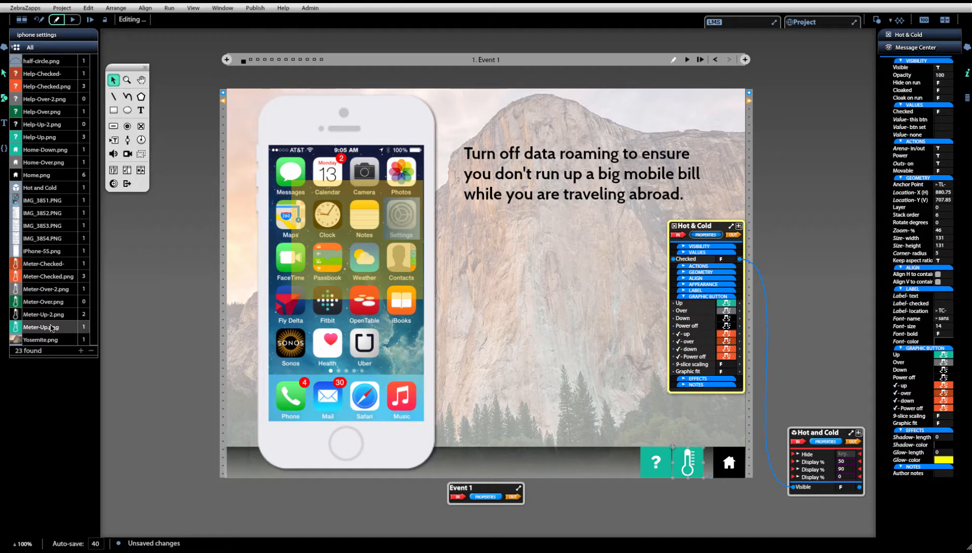
pyautogui.moveTo(51, 327)
pyautogui.moveTo(52, 327); pyautogui.dragTo(51, 314)
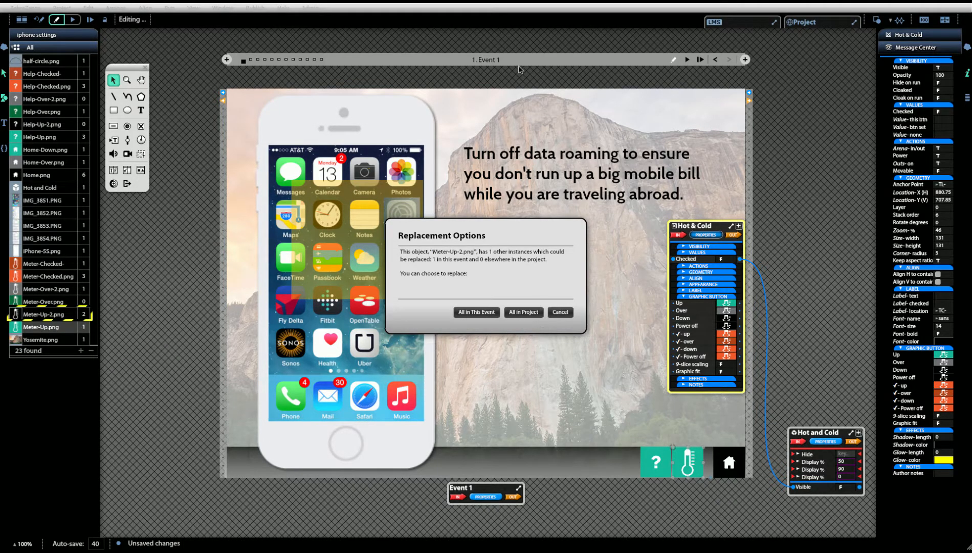
pyautogui.click(463, 312)
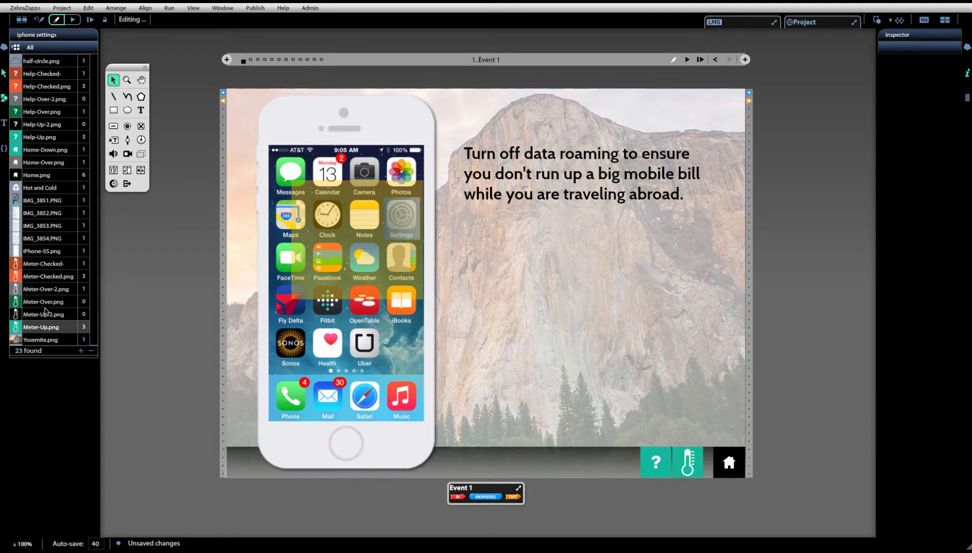
# - Replace all uses of Meter-Over-2.png in this event with Meter-Over.png and check the thermometer button's graphics
pyautogui.moveTo(43, 304)
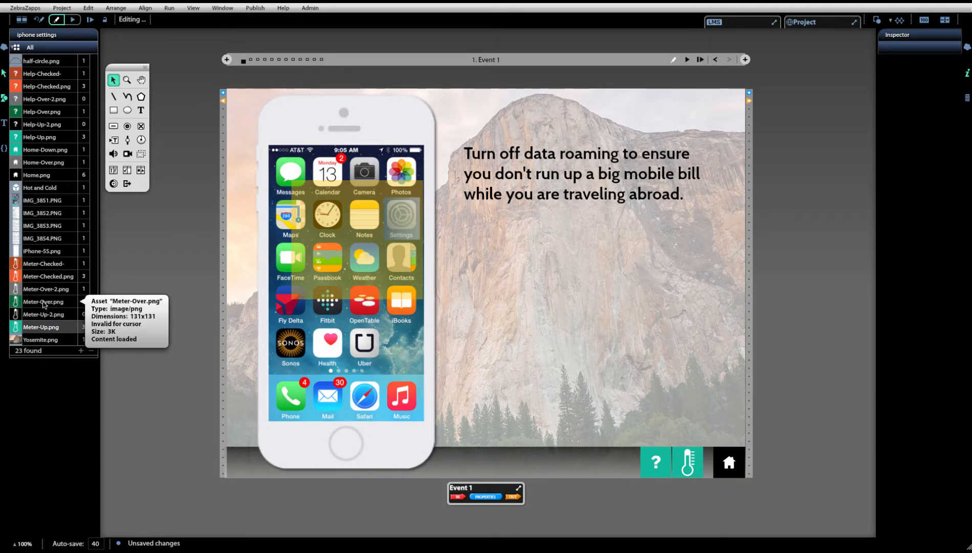
pyautogui.moveTo(44, 304); pyautogui.dragTo(44, 291)
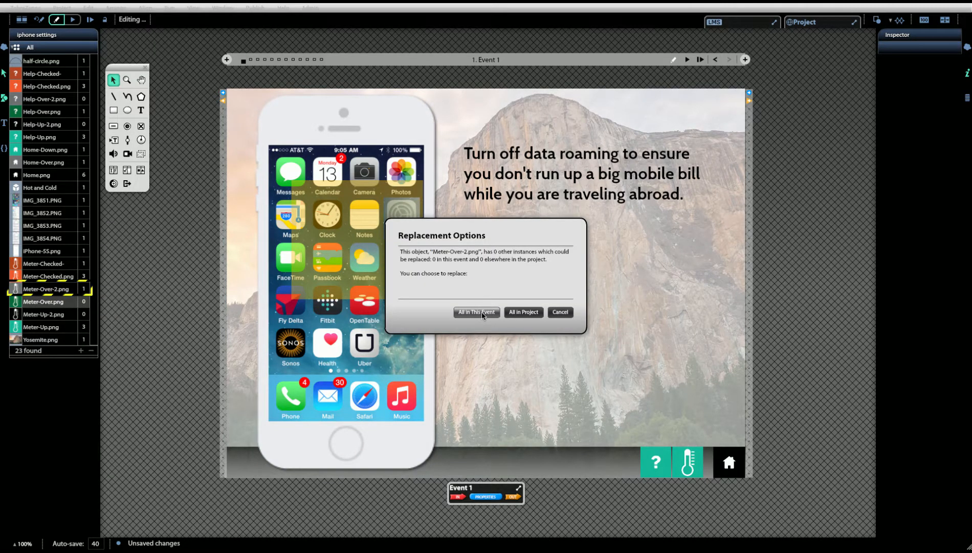
pyautogui.click(476, 314)
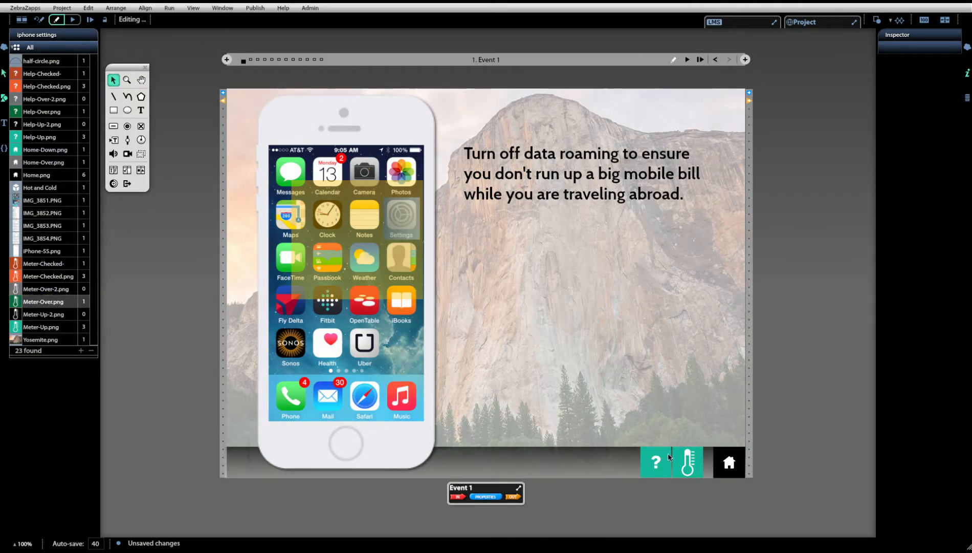
pyautogui.click(688, 462)
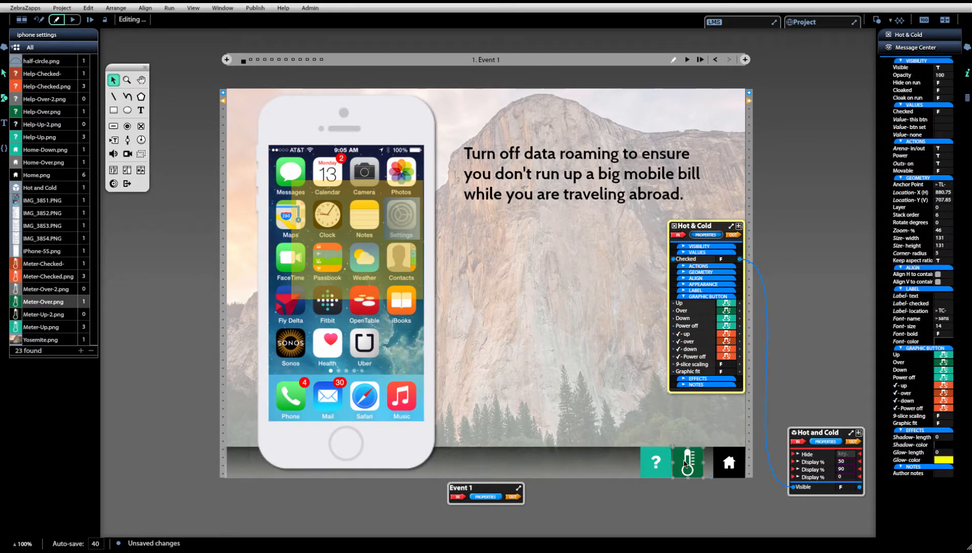
pyautogui.click(688, 463)
pyautogui.click(688, 463)
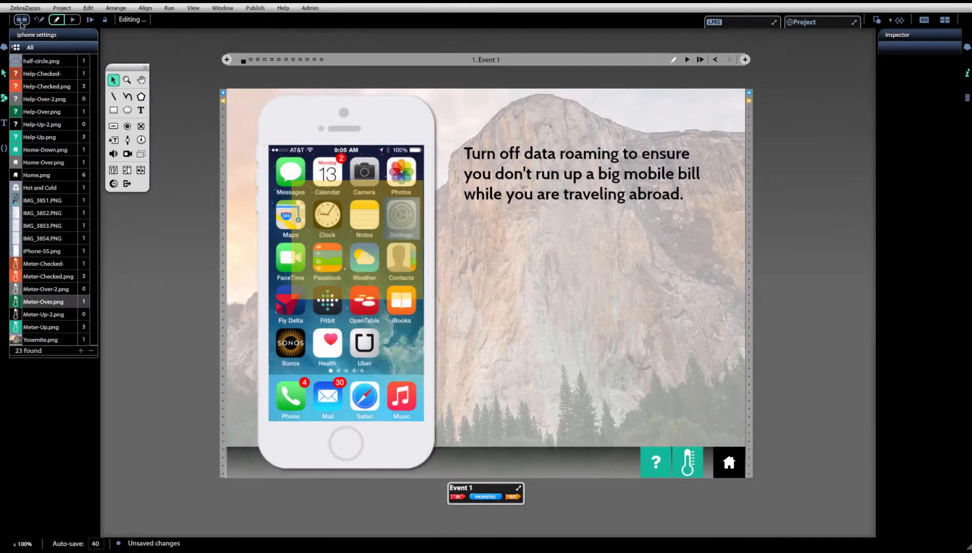
# - Add three new events after Event 1 and open Event 4 for editing
pyautogui.click(21, 22)
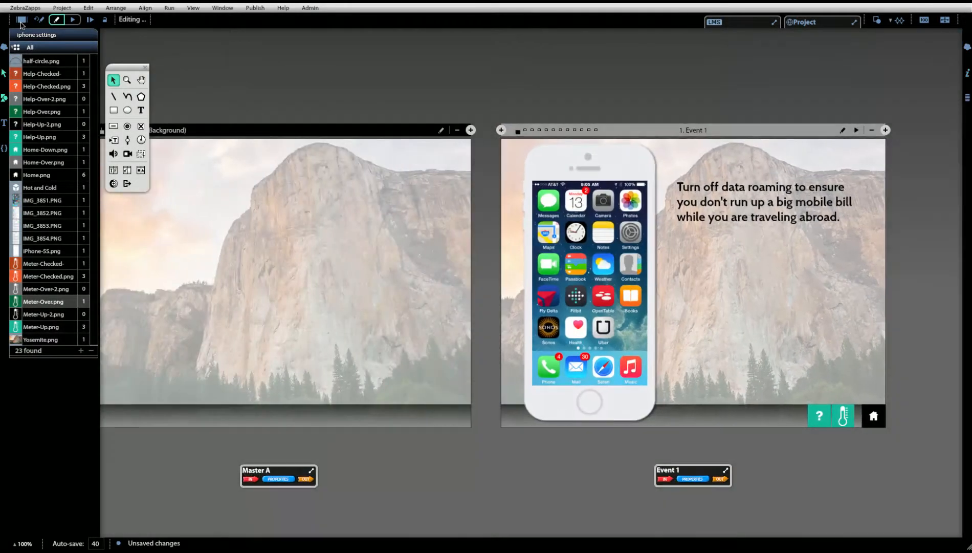
pyautogui.click(885, 131)
pyautogui.click(885, 131)
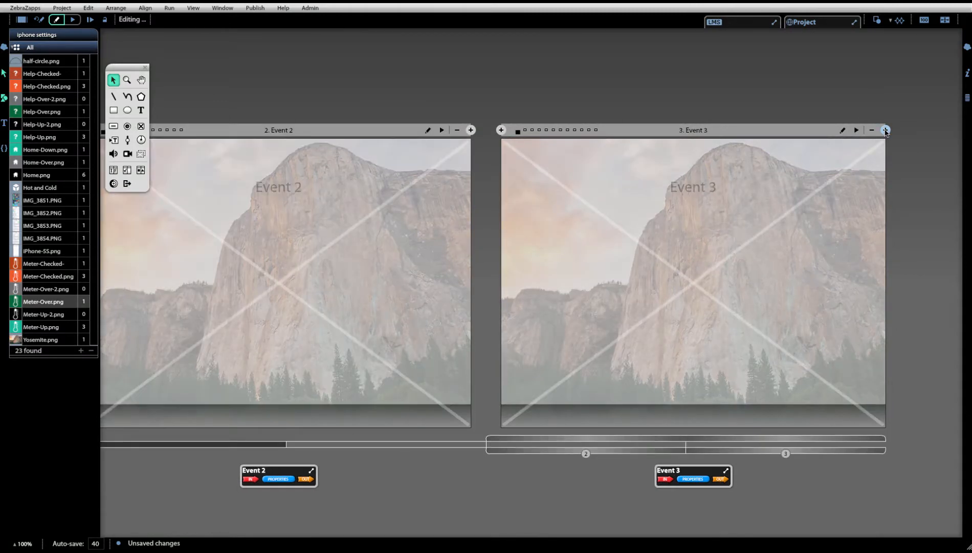
pyautogui.click(886, 131)
pyautogui.doubleClick(735, 261)
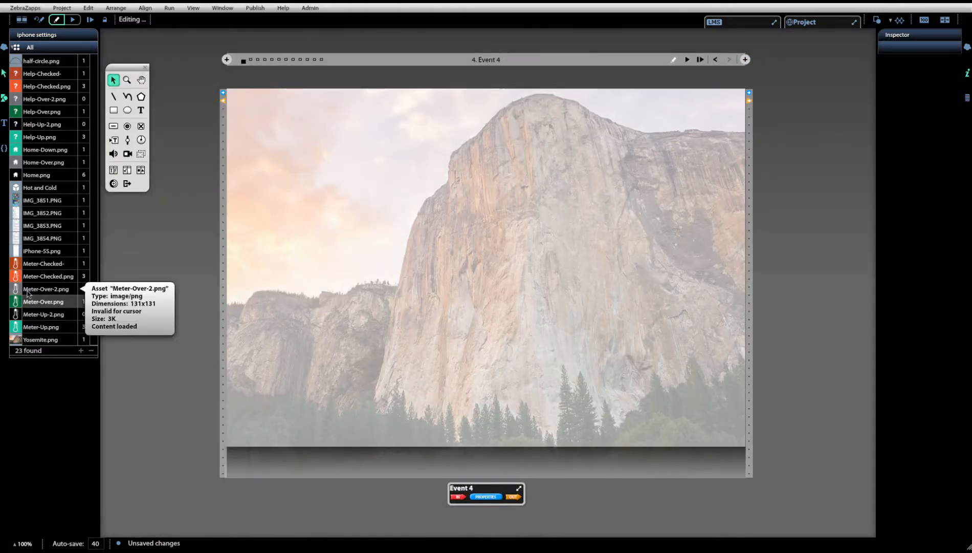
# - Place two copies of Meter-Over-2.png and two copies of Help-Over-2.png in the lower right part of Event 4
pyautogui.moveTo(28, 293); pyautogui.dragTo(693, 396)
pyautogui.click(164, 394)
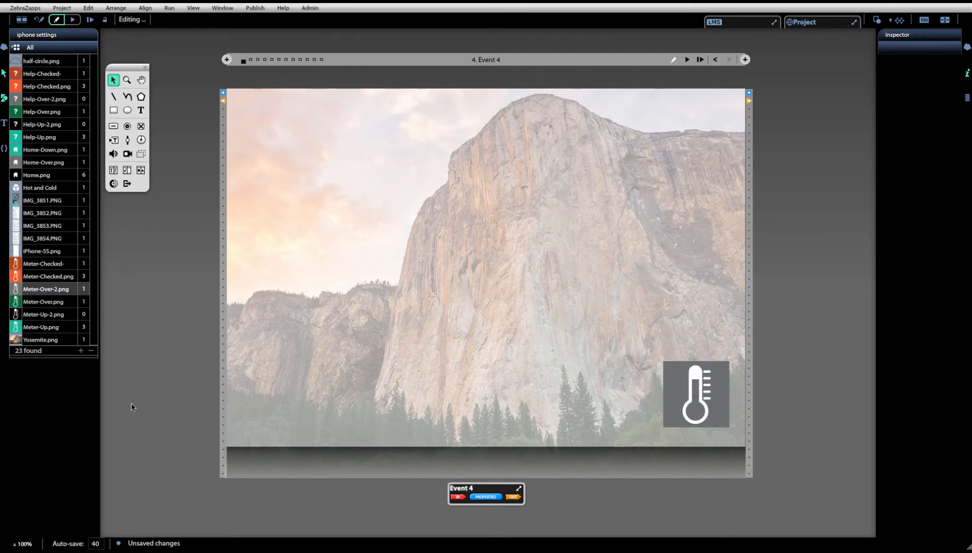
pyautogui.moveTo(60, 293); pyautogui.dragTo(640, 408)
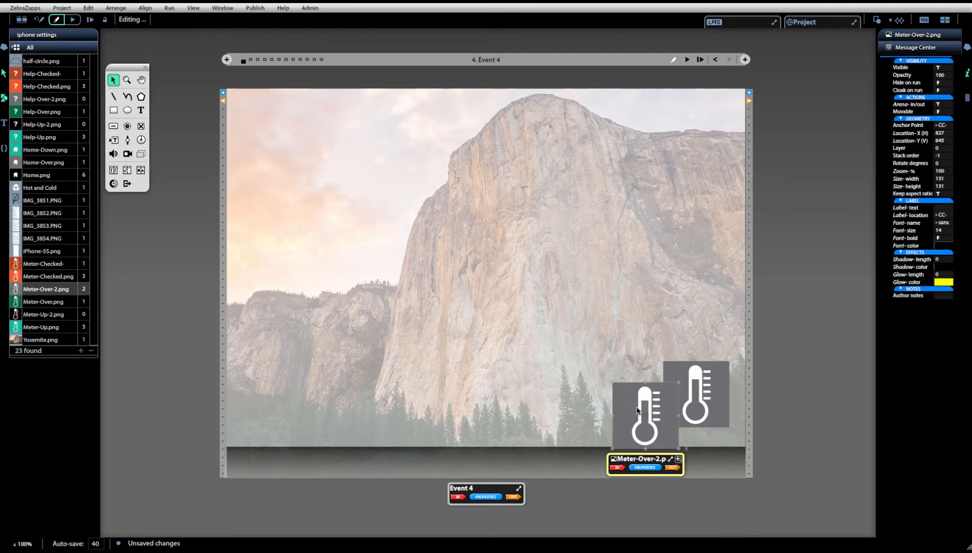
pyautogui.click(143, 403)
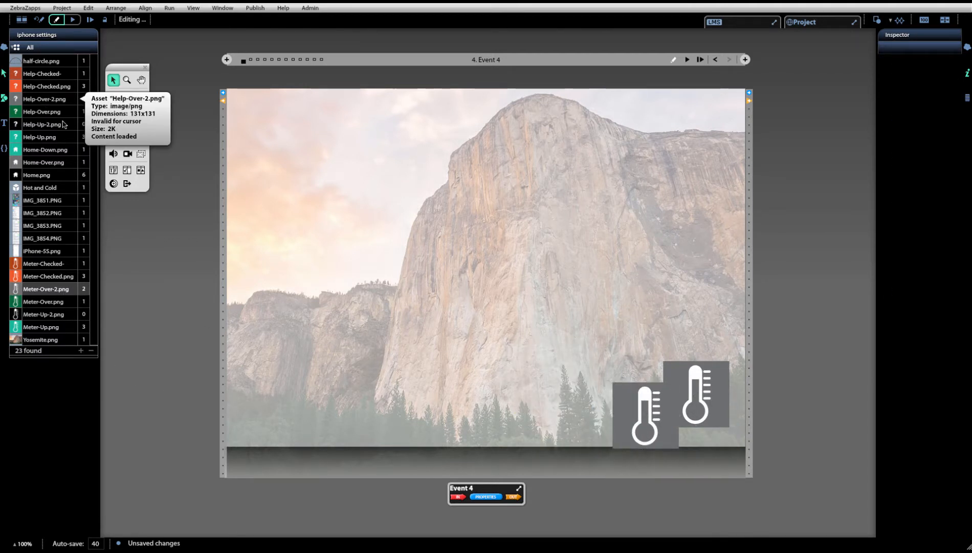
pyautogui.moveTo(45, 101); pyautogui.dragTo(605, 346)
pyautogui.moveTo(61, 99); pyautogui.dragTo(574, 365)
pyautogui.click(642, 512)
# - Copy one thermometer image and one question-mark image from Event 4 and paste them into Event 3 and Event 2
pyautogui.click(646, 415)
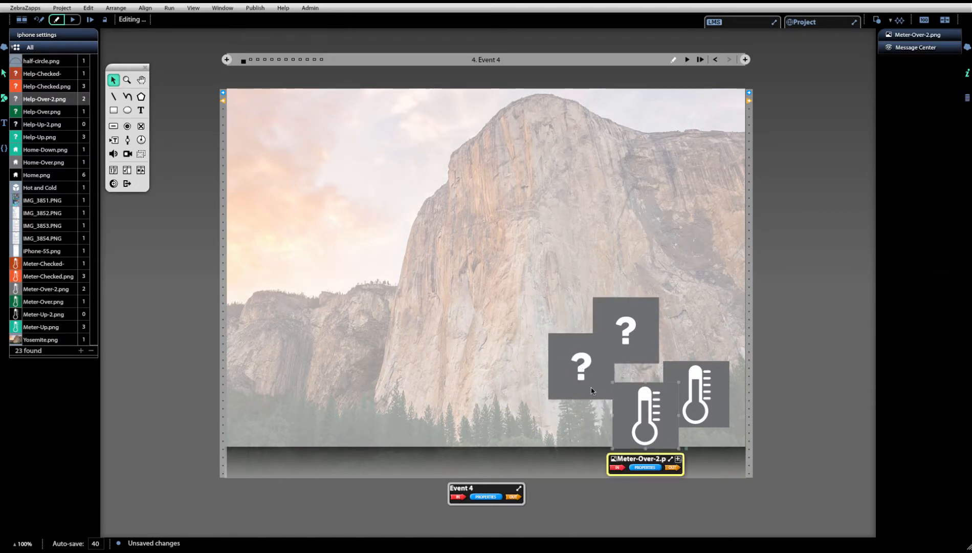
pyautogui.keyDown('shift'); pyautogui.click(581, 366); pyautogui.keyUp('shift')
pyautogui.hotkey('ctrl', 'c')
pyautogui.click(716, 59)
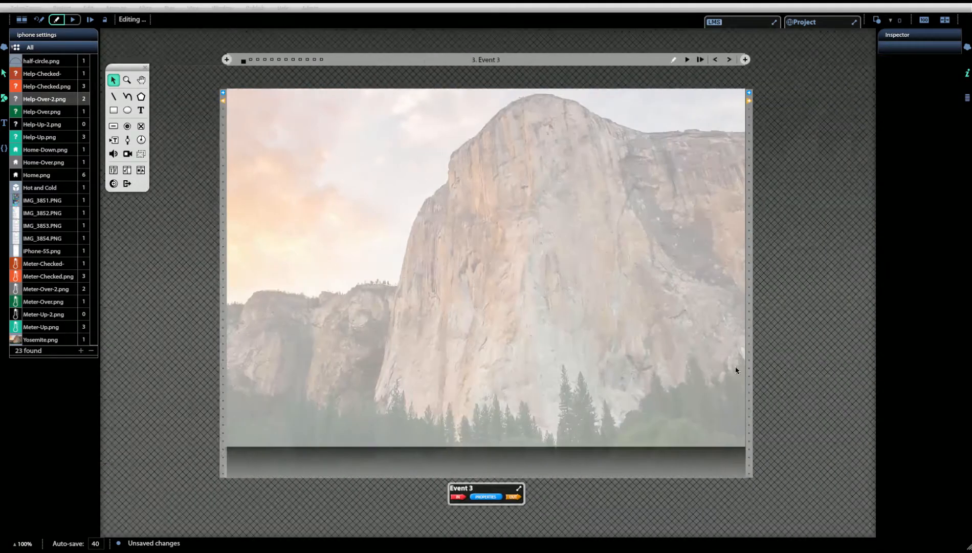
pyautogui.hotkey('ctrl', 'v')
pyautogui.click(715, 59)
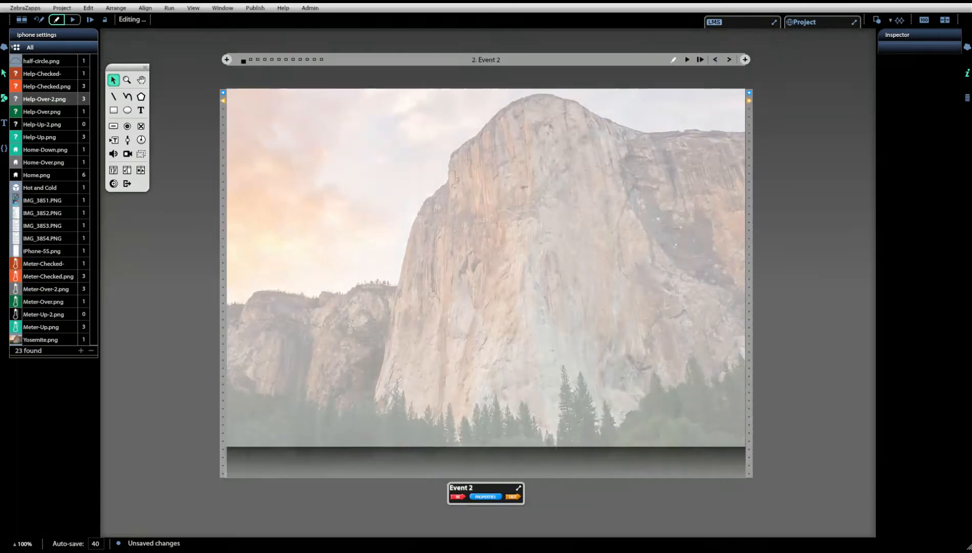
pyautogui.hotkey('ctrl', 'v')
# - Delete the thermometer image from Event 2
pyautogui.click(762, 406)
pyautogui.click(674, 410)
pyautogui.press('Delete')
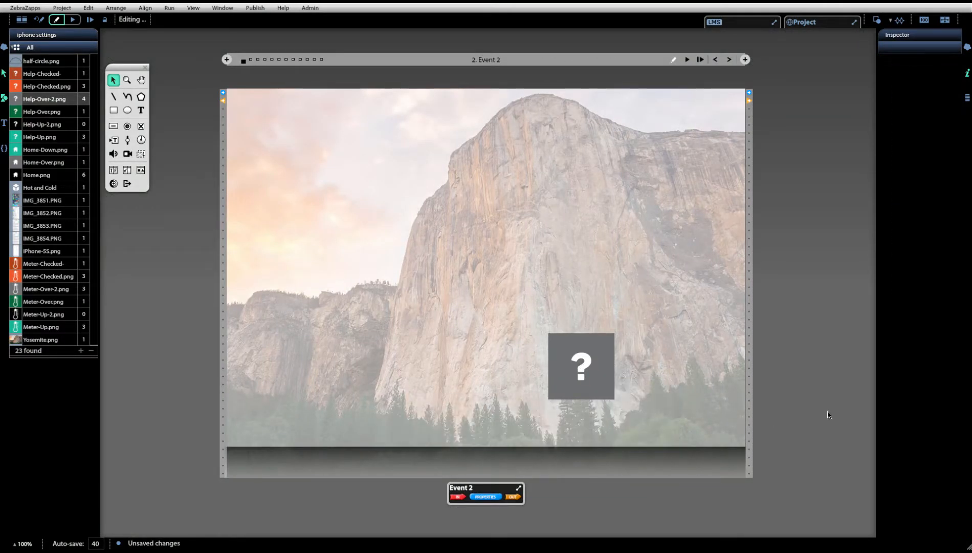
# - Open Event 3 and replace its question-mark image with Help-Over.png, applying the replacement to all instances in the project
pyautogui.click(21, 20)
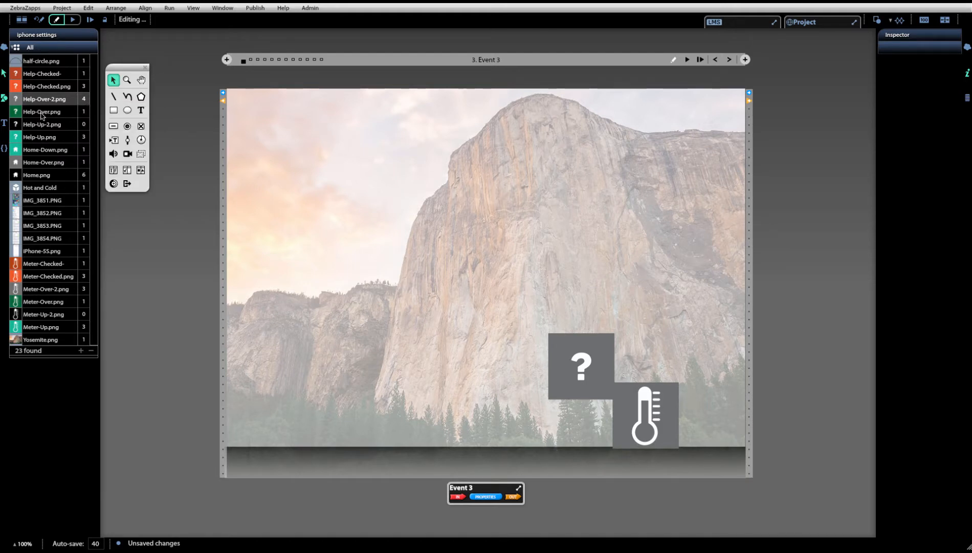
pyautogui.moveTo(42, 116)
pyautogui.mouseDown()
pyautogui.moveTo(136, 180)
pyautogui.moveTo(576, 369)
pyautogui.mouseUp()
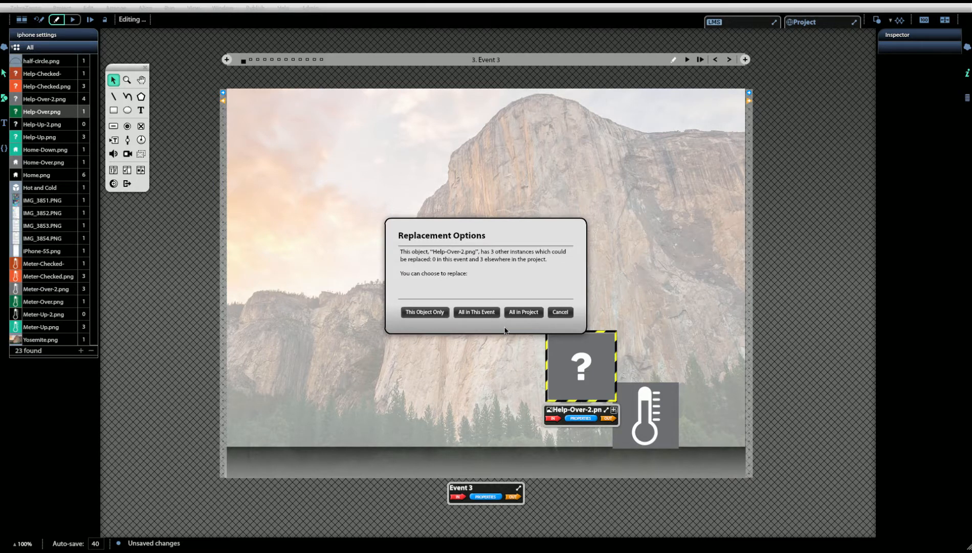
pyautogui.click(515, 316)
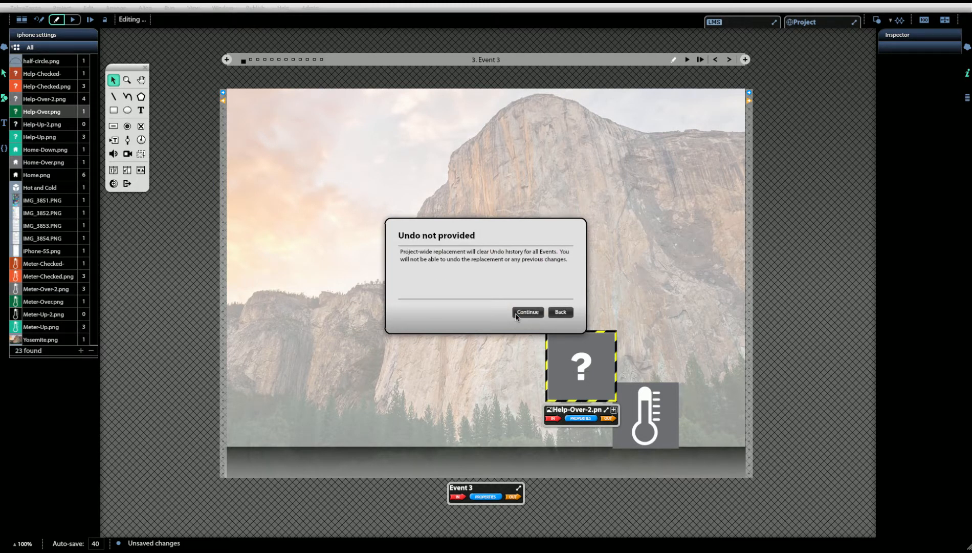
pyautogui.click(517, 315)
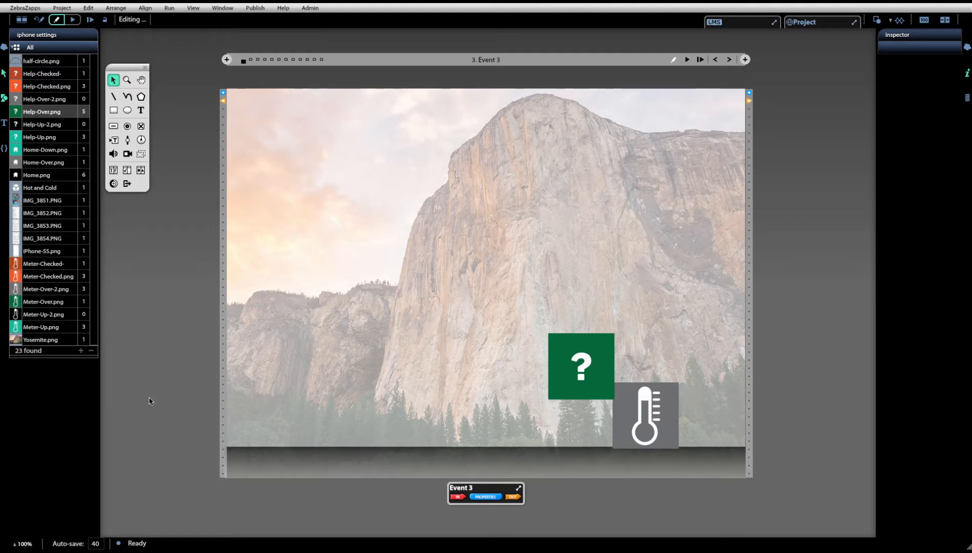
# - Open Event 4 and swap both question marks to Help-Over-2.png, the upper with the this-object-only option and the lower with the all-in-this-event option
pyautogui.click(19, 19)
pyautogui.moveTo(486, 443); pyautogui.dragTo(651, 439)
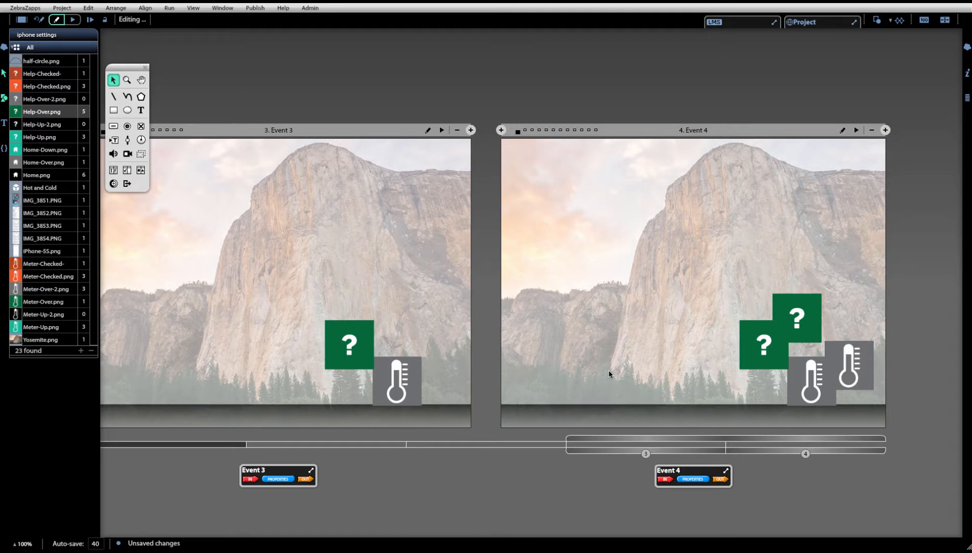
pyautogui.doubleClick(635, 375)
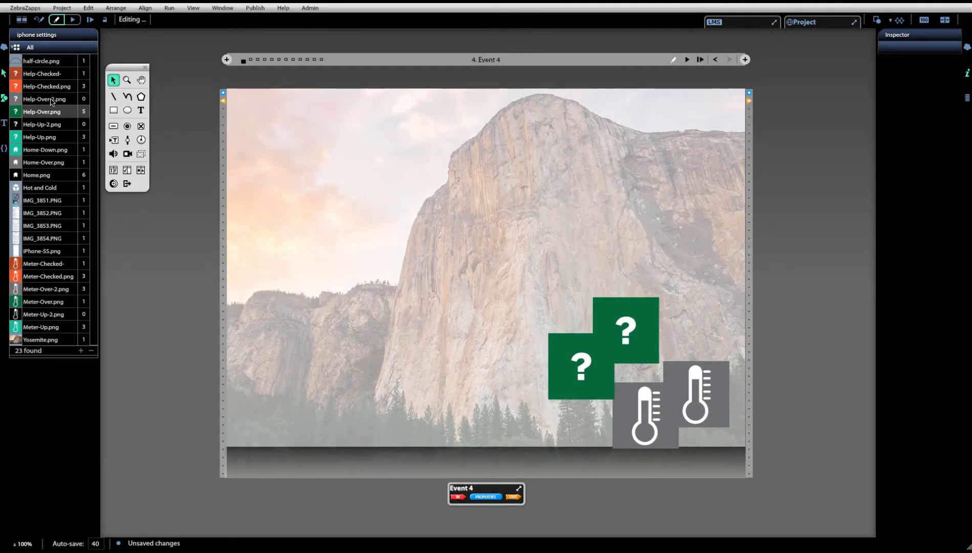
pyautogui.moveTo(51, 101); pyautogui.dragTo(624, 321)
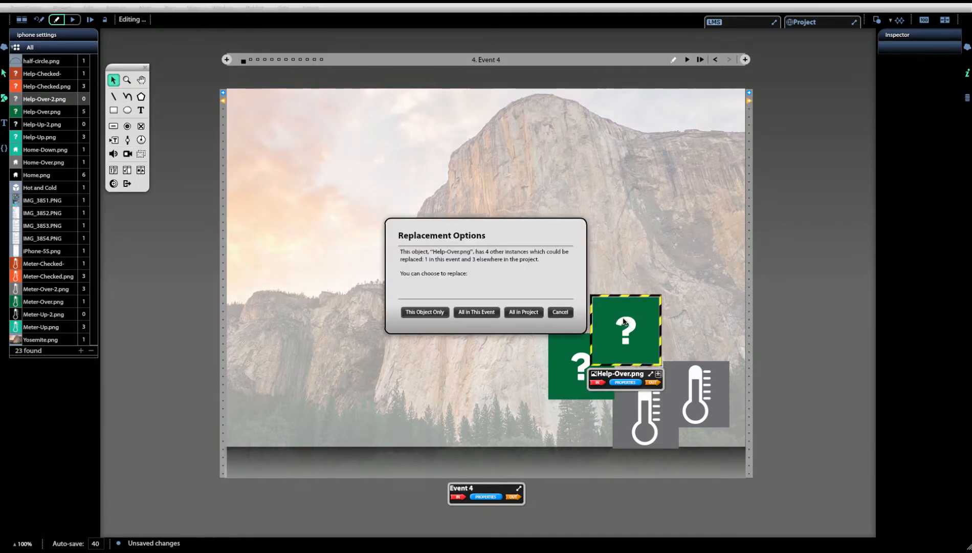
pyautogui.click(425, 312)
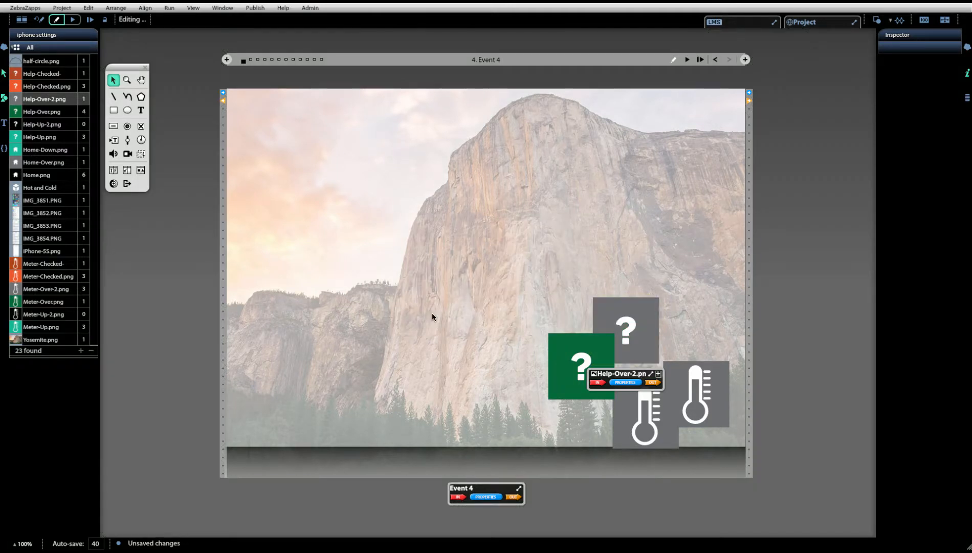
pyautogui.moveTo(43, 103); pyautogui.dragTo(556, 362)
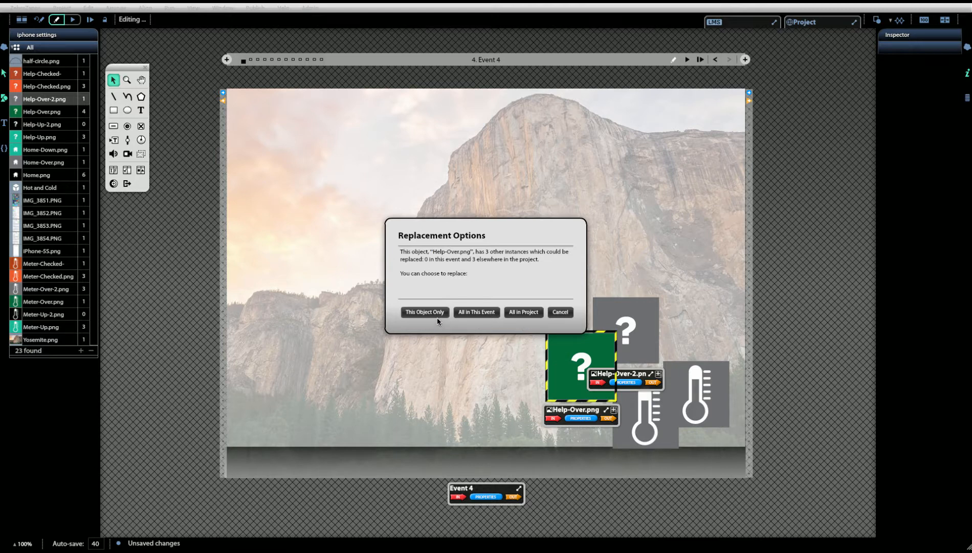
pyautogui.click(481, 314)
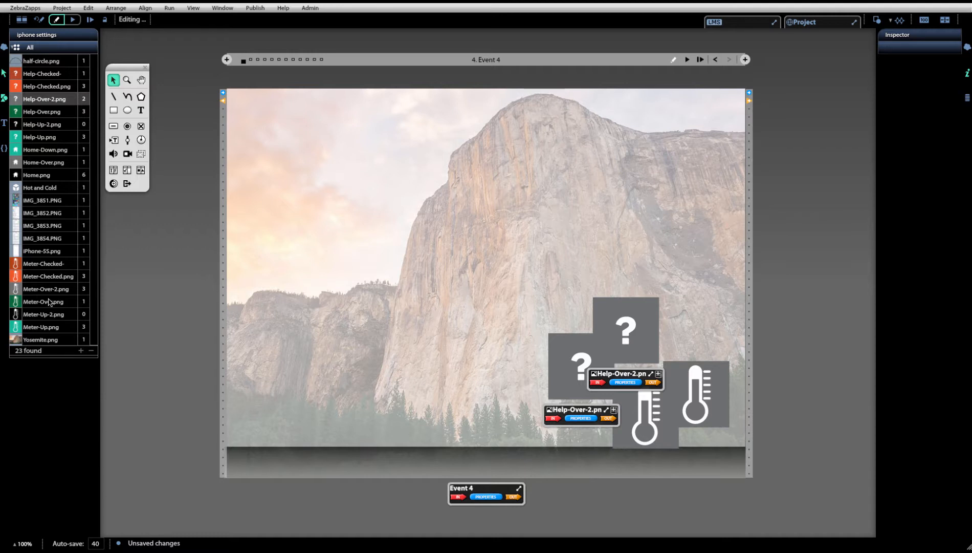
# - Replace all Meter-Over-2.png thermometer images in Event 4 with Meter-Over.png, limiting the replacement to this event
pyautogui.moveTo(48, 302)
pyautogui.moveTo(49, 301)
pyautogui.mouseDown()
pyautogui.moveTo(373, 392)
pyautogui.moveTo(744, 387)
pyautogui.moveTo(704, 387)
pyautogui.mouseUp()
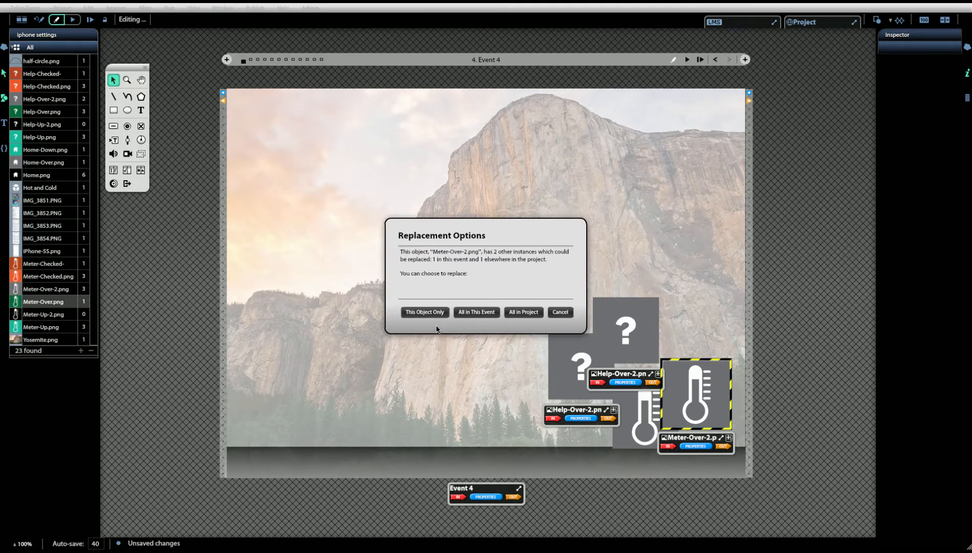
pyautogui.click(462, 313)
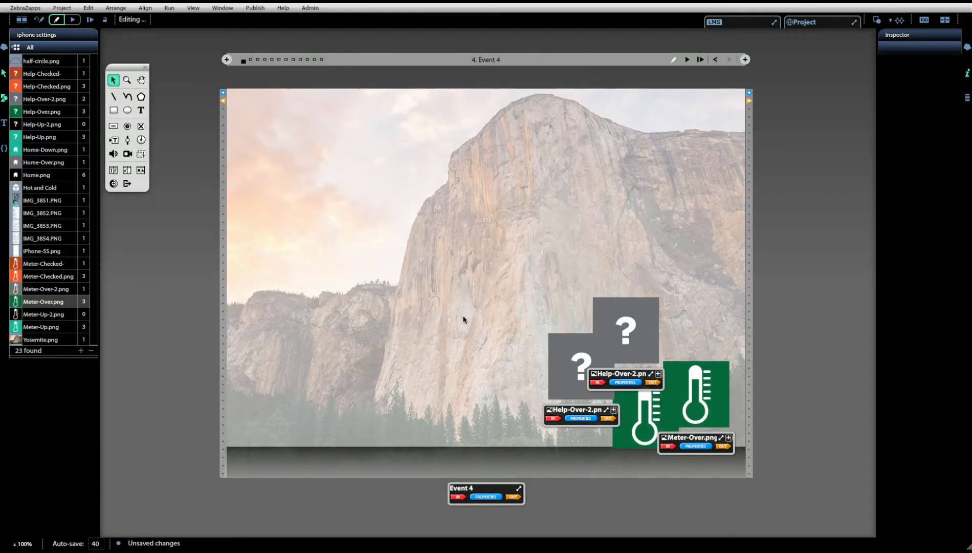
# - Compare the images of Events 3 and 4 in the multi-event overview and reopen Event 4
pyautogui.click(23, 22)
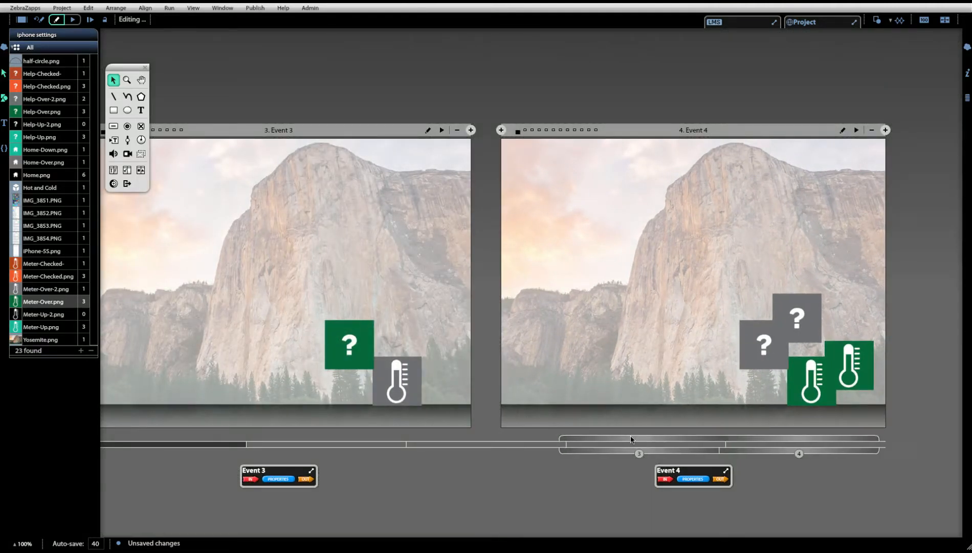
pyautogui.moveTo(668, 441)
pyautogui.mouseDown()
pyautogui.moveTo(357, 448)
pyautogui.moveTo(671, 439)
pyautogui.mouseUp()
pyautogui.doubleClick(694, 386)
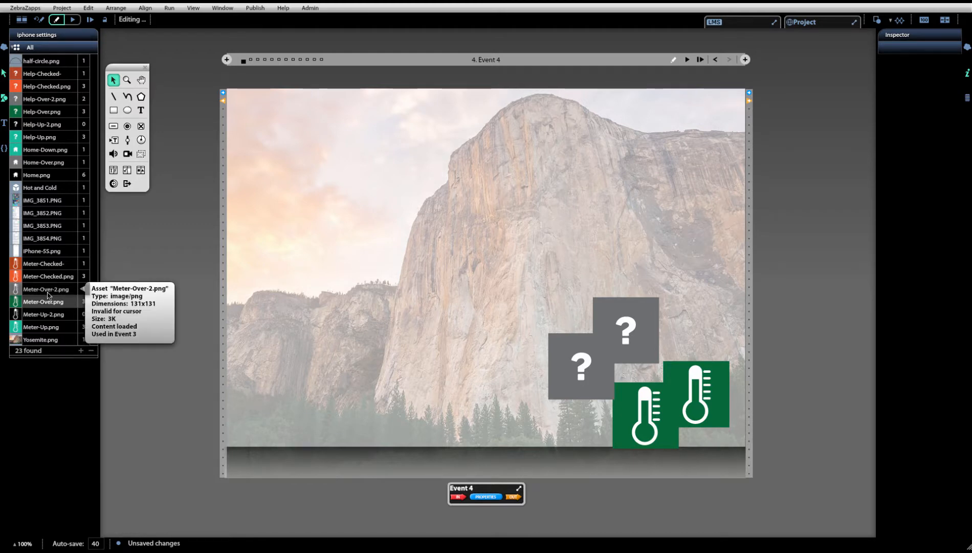
# - Replace Meter-Over.png with Meter-Over-2.png across the whole project from the asset list, and check Events 1 and 2 in the multi-event overview
pyautogui.moveTo(48, 292); pyautogui.dragTo(48, 306)
pyautogui.moveTo(47, 305); pyautogui.dragTo(47, 302)
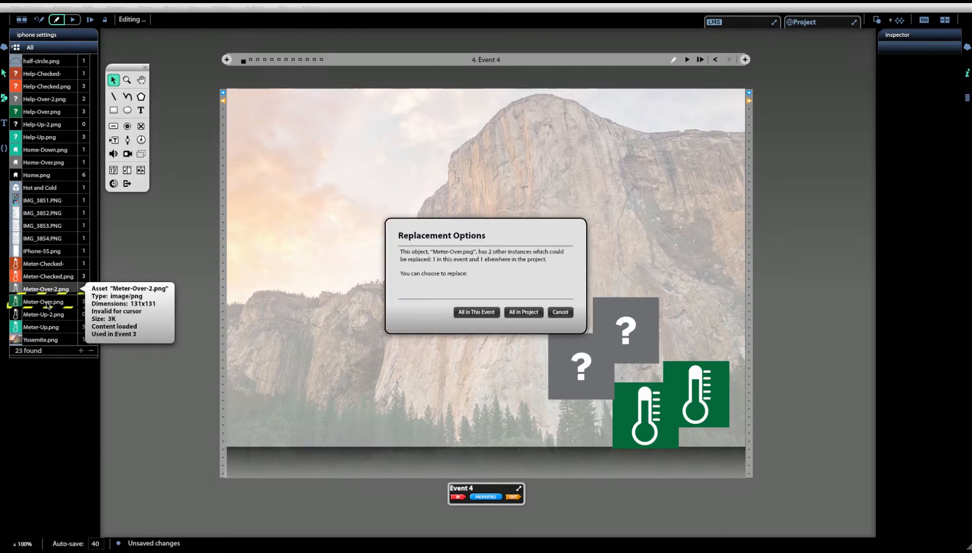
pyautogui.click(533, 313)
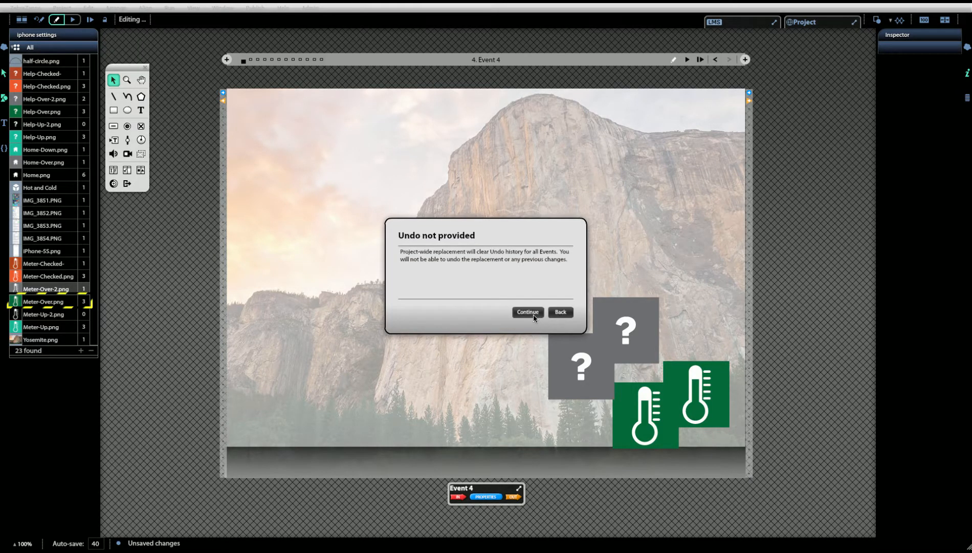
pyautogui.click(528, 312)
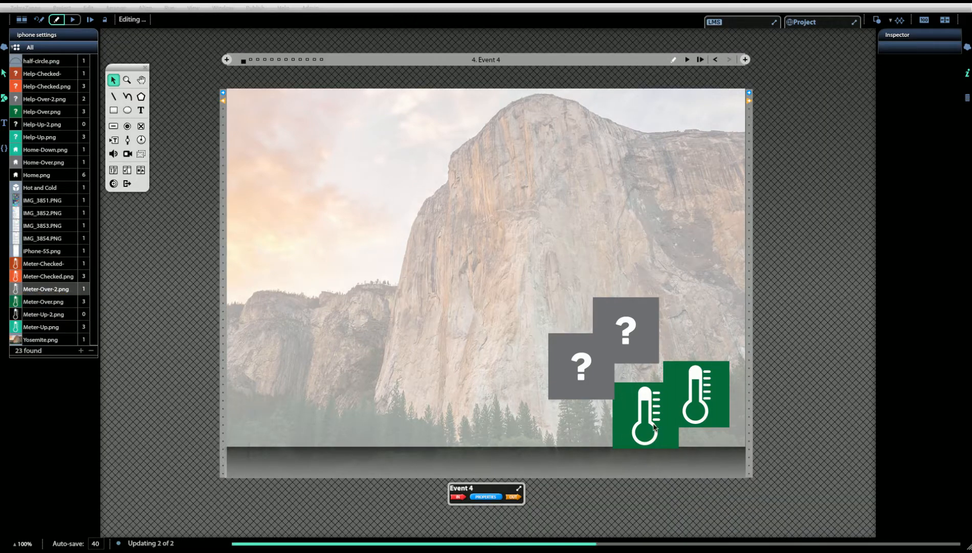
pyautogui.click(22, 21)
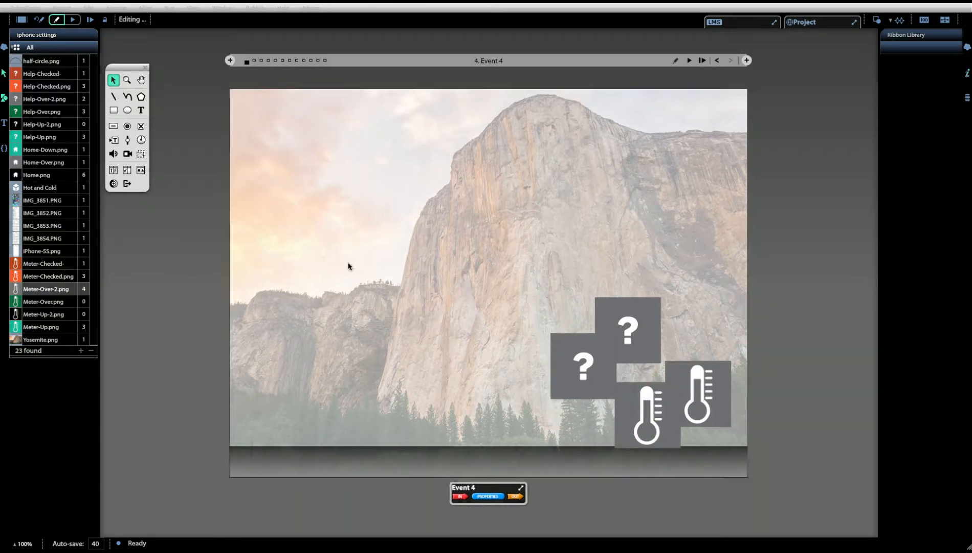
pyautogui.moveTo(640, 439); pyautogui.dragTo(299, 469)
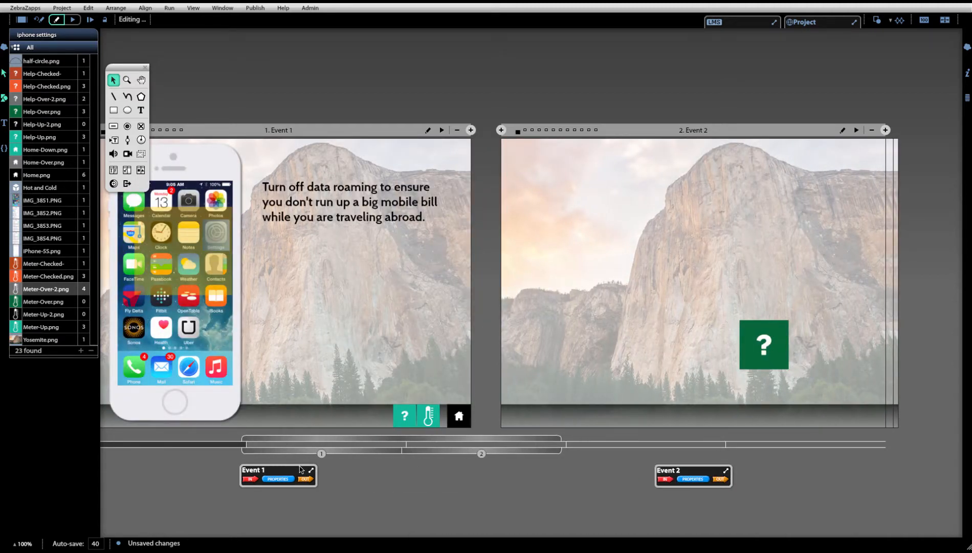